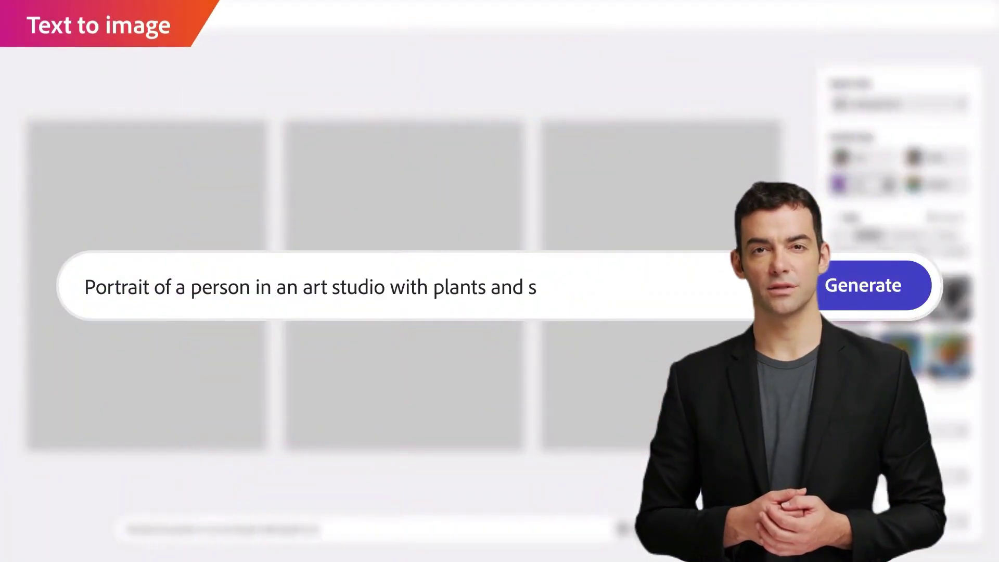
Step: In the intro demo, generate Ink sketch photo art and extend the portrait to widescreen
{"action": "left_click", "coordinate": [880, 291]}
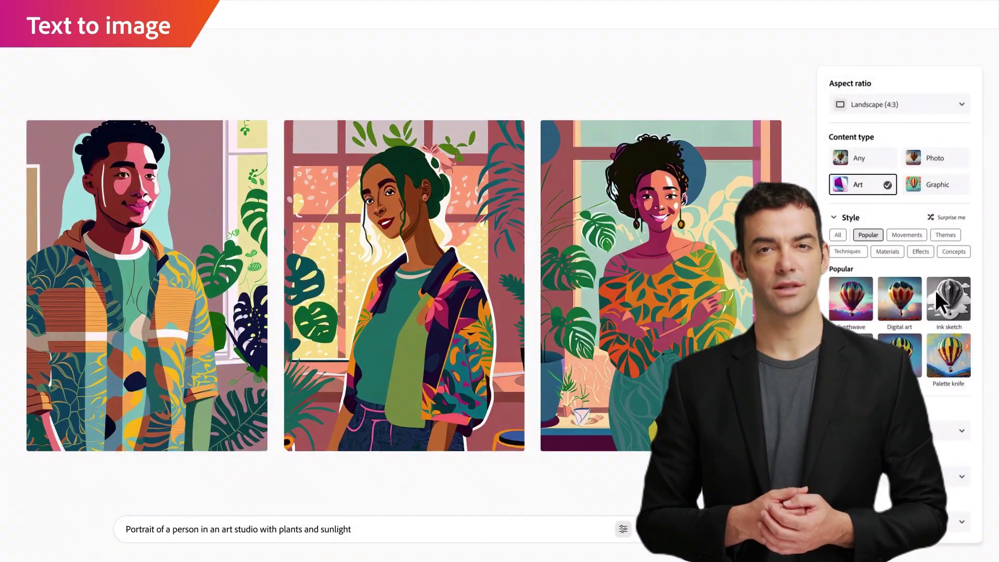
{"action": "left_click", "coordinate": [949, 299]}
{"action": "left_click", "coordinate": [951, 163]}
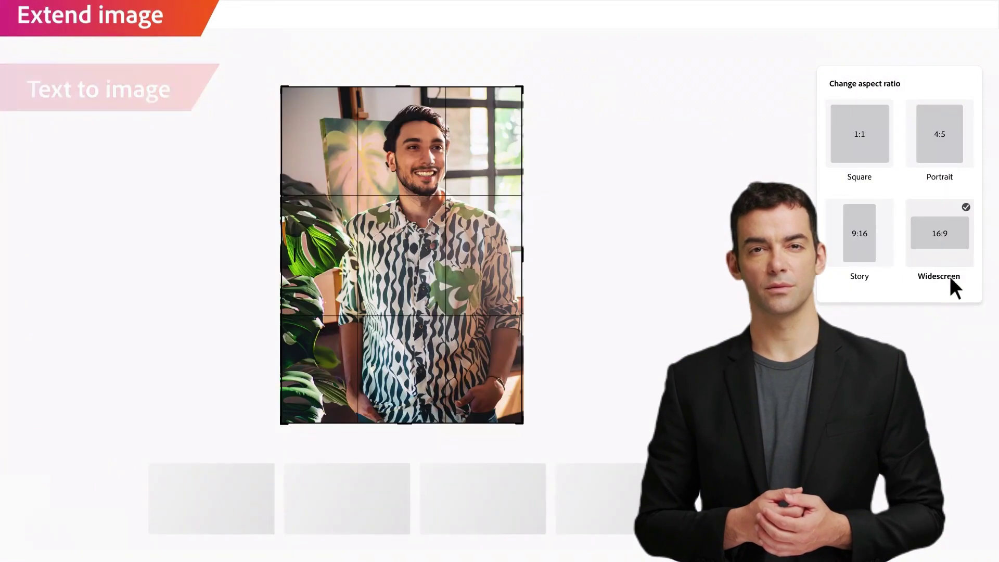
{"action": "left_click", "coordinate": [958, 249]}
{"action": "left_click", "coordinate": [253, 522]}
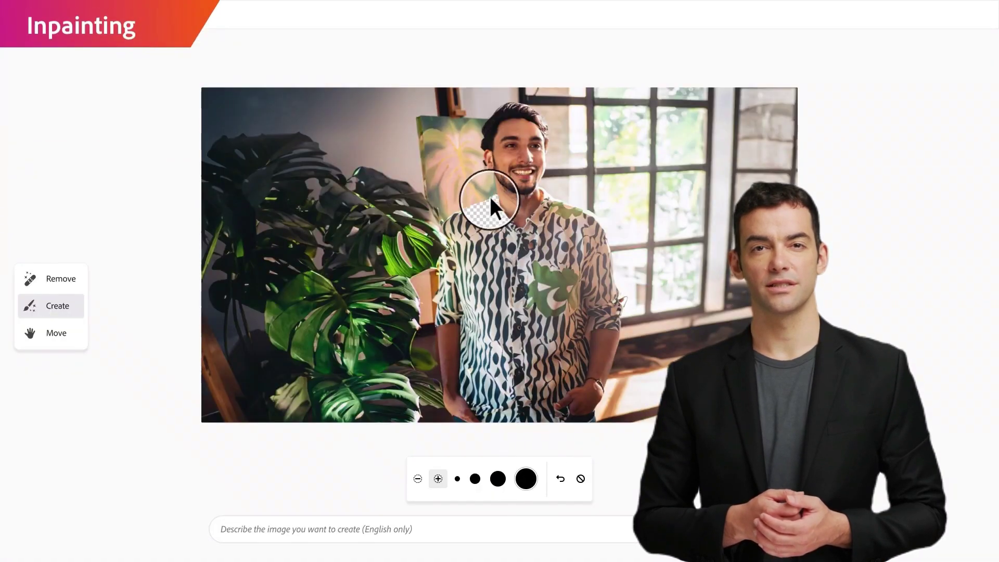
Step: In the intro demo, replace the man's shirt with 'A red jacket' and pick the second variant
{"action": "mouse_move", "coordinate": [490, 196]}
{"action": "left_mouse_down"}
{"action": "mouse_move", "coordinate": [437, 268]}
{"action": "mouse_move", "coordinate": [461, 392]}
{"action": "mouse_move", "coordinate": [556, 426]}
{"action": "mouse_move", "coordinate": [619, 287]}
{"action": "mouse_move", "coordinate": [531, 222]}
{"action": "mouse_move", "coordinate": [537, 260]}
{"action": "mouse_move", "coordinate": [493, 295]}
{"action": "mouse_move", "coordinate": [577, 322]}
{"action": "mouse_move", "coordinate": [489, 362]}
{"action": "mouse_move", "coordinate": [562, 375]}
{"action": "left_mouse_up"}
{"action": "type", "text": "A red jacket"}
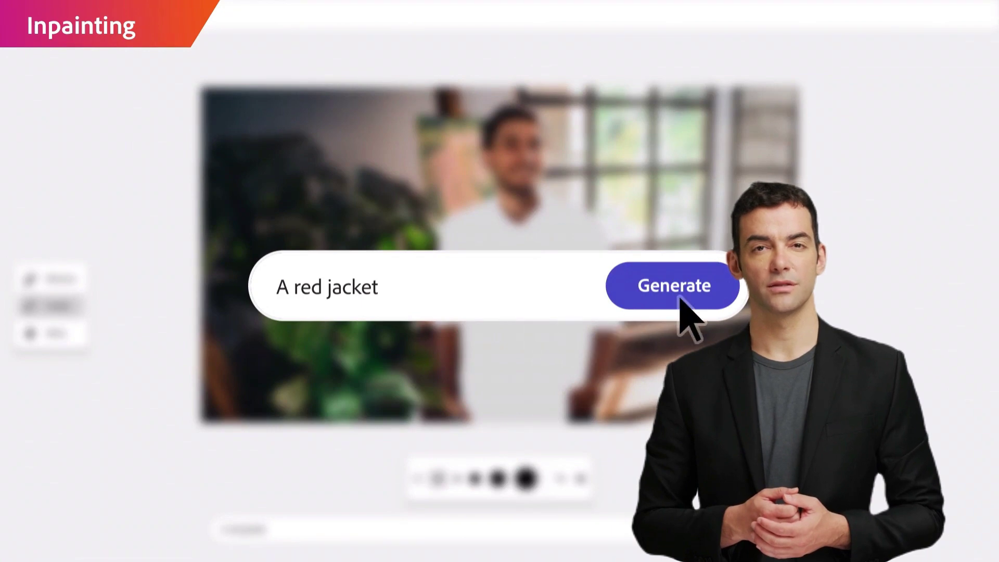
{"action": "left_click", "coordinate": [676, 297]}
{"action": "left_click", "coordinate": [520, 458]}
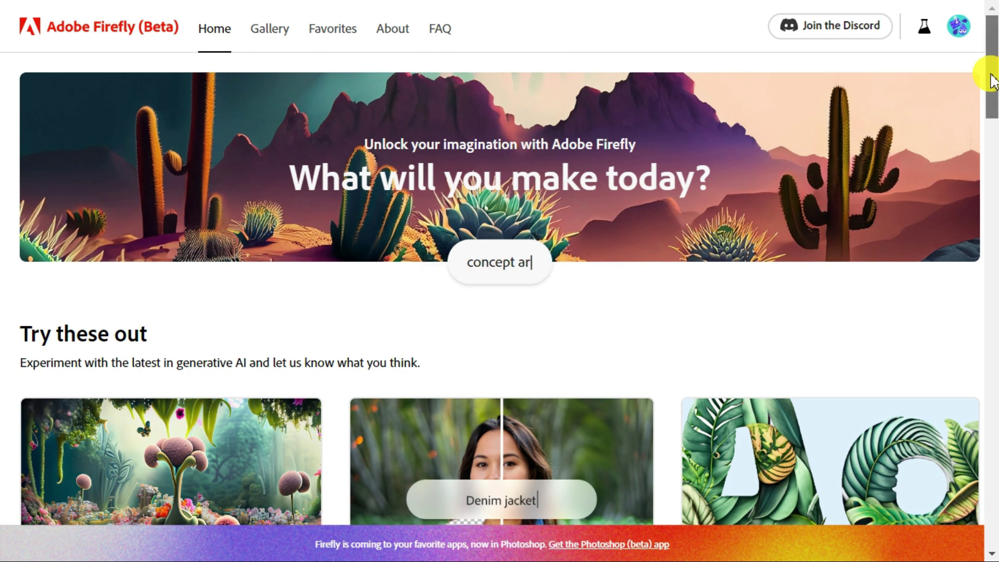
Step: Go to the Generative fill tool and upload the photo of the smiling man in a black sweater
{"action": "left_click_drag", "start_coordinate": [993, 80], "coordinate": [986, 121]}
{"action": "scroll", "coordinate": [929, 211], "scroll_direction": "down", "scroll_amount": 2}
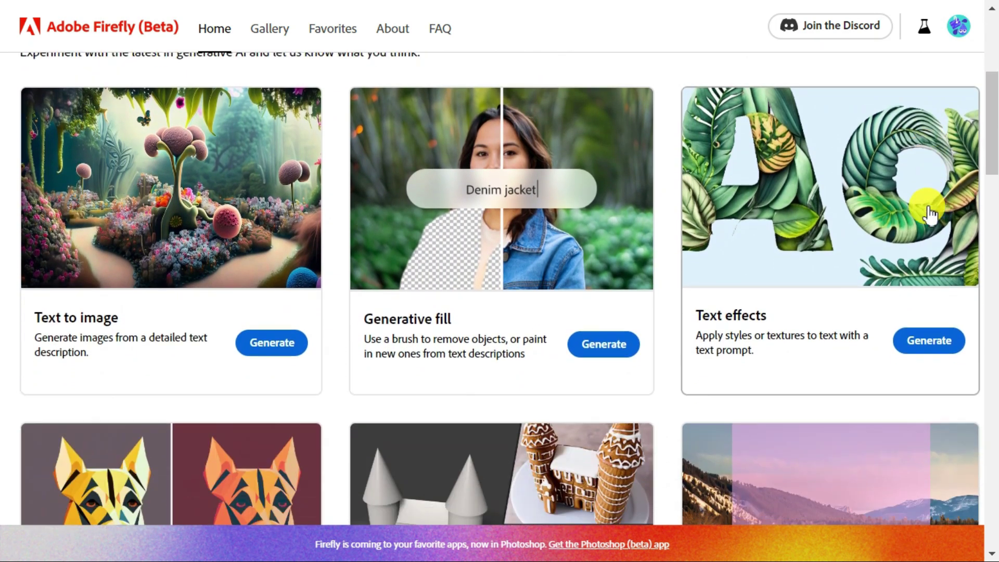
{"action": "left_click", "coordinate": [605, 357]}
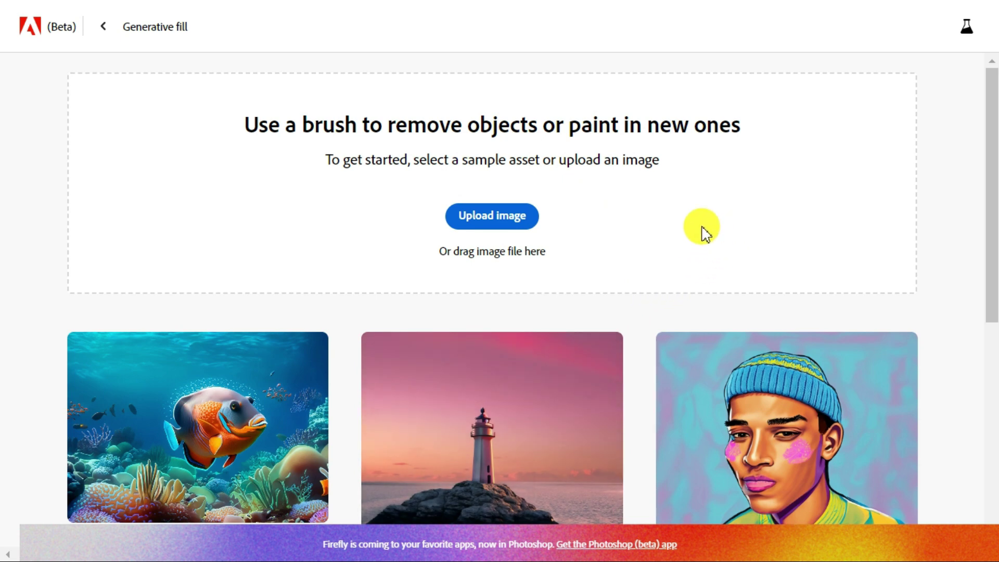
{"action": "left_click", "coordinate": [496, 224]}
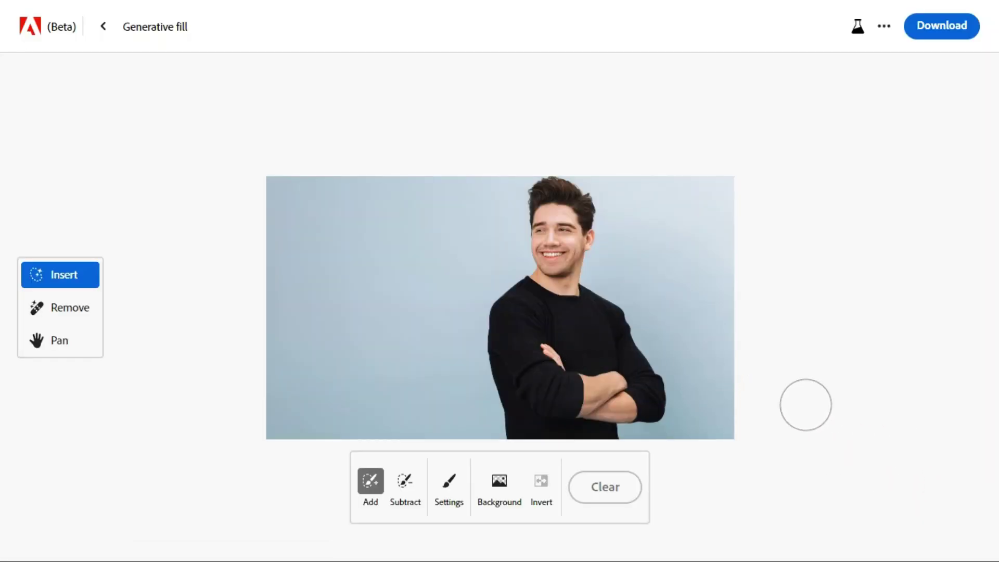
Step: Select the blue backdrop and generate a 'Bedroom' background behind the man
{"action": "left_click", "coordinate": [499, 486]}
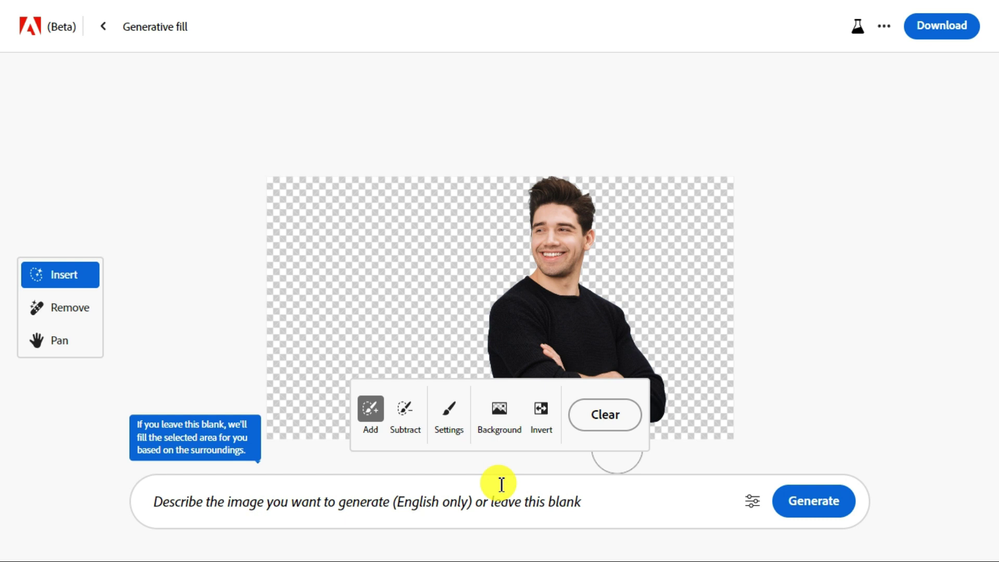
{"action": "left_click", "coordinate": [275, 505]}
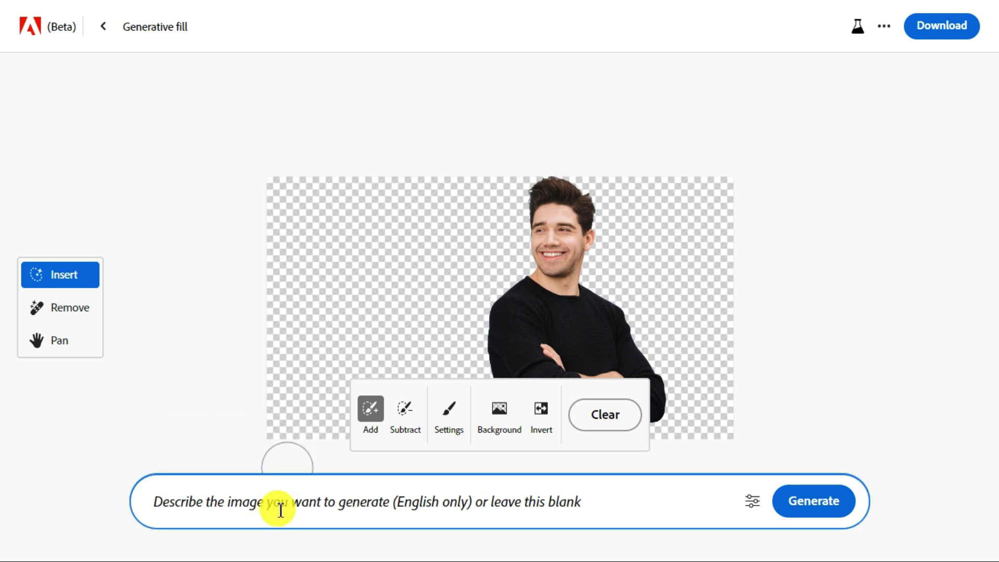
{"action": "type", "text": "Bedroom"}
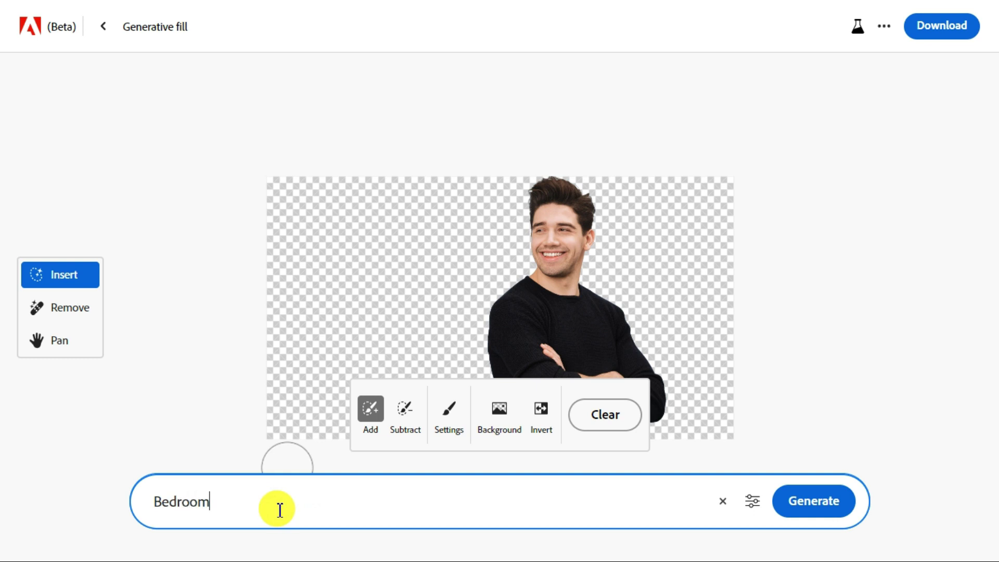
{"action": "left_click", "coordinate": [800, 502]}
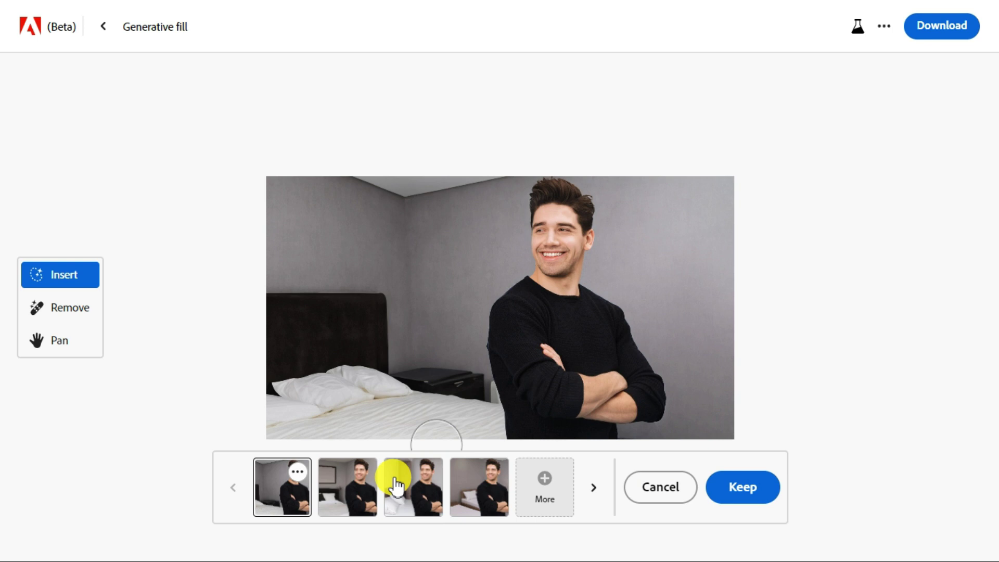
Step: Compare the bedroom variants and settle on the second one with the empty picture frame
{"action": "left_click", "coordinate": [341, 488]}
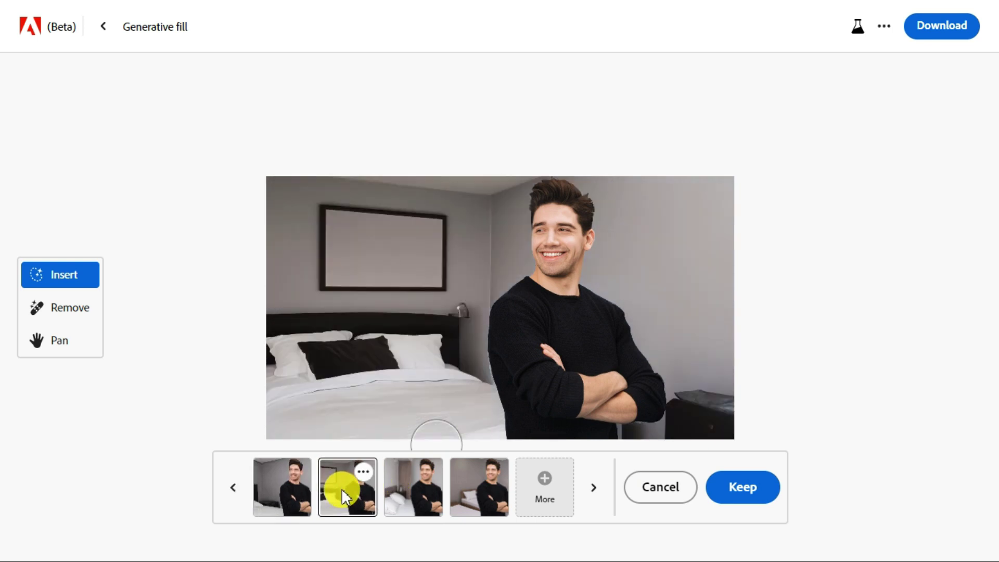
{"action": "left_click", "coordinate": [398, 494]}
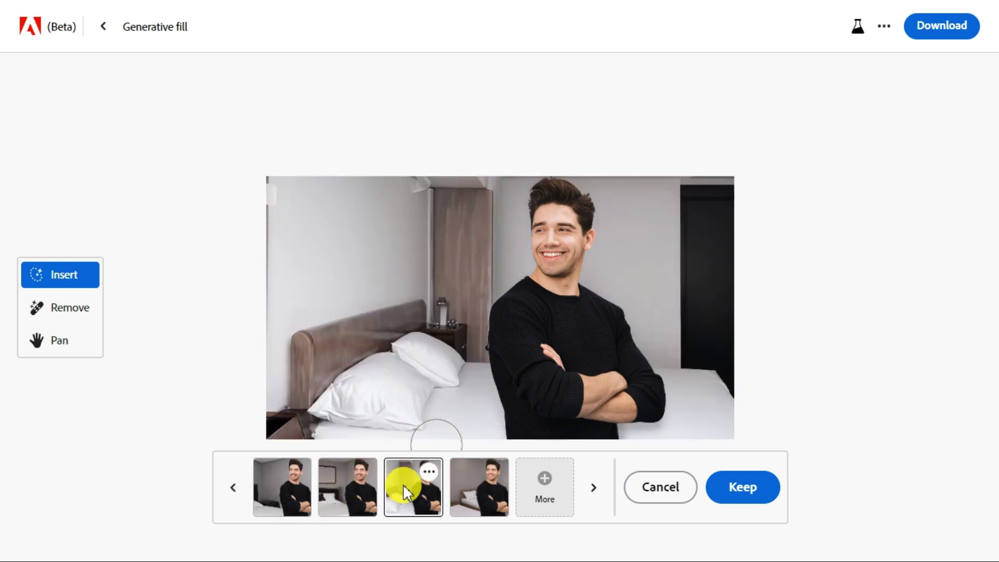
{"action": "left_click", "coordinate": [477, 489]}
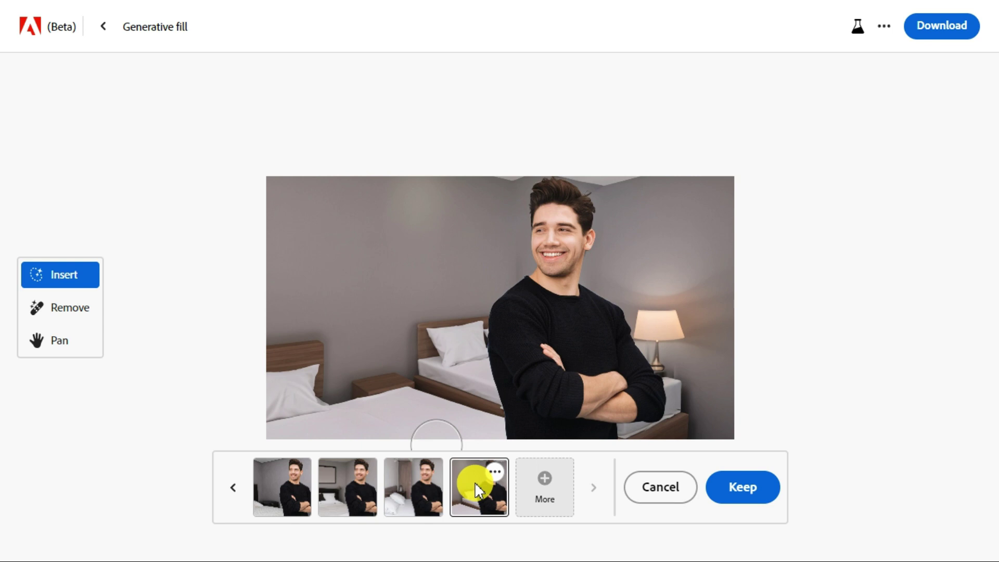
{"action": "left_click", "coordinate": [360, 492]}
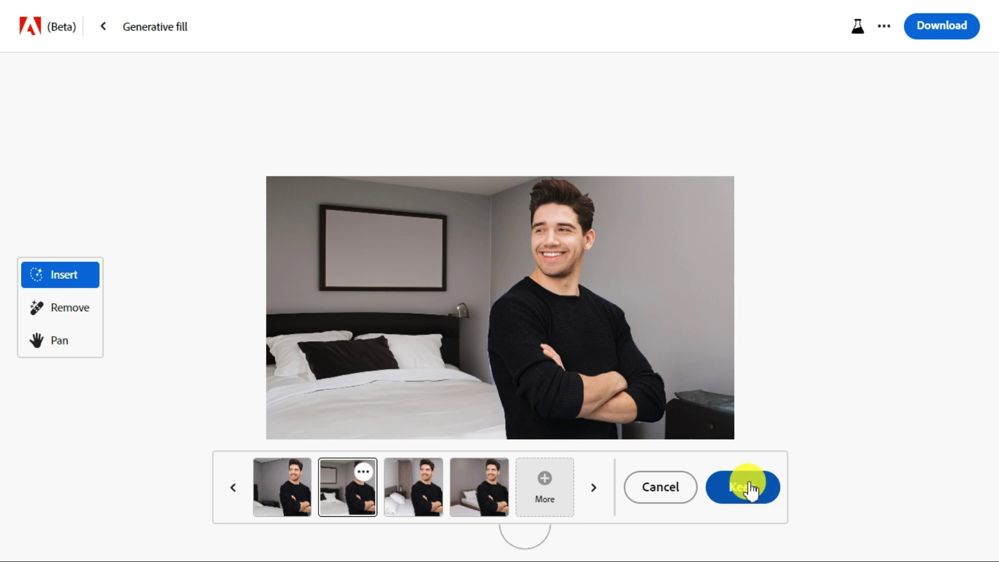
Step: Keep the framed-picture bedroom, then mask the black sweater for removal with a 14% brush
{"action": "left_click", "coordinate": [749, 488]}
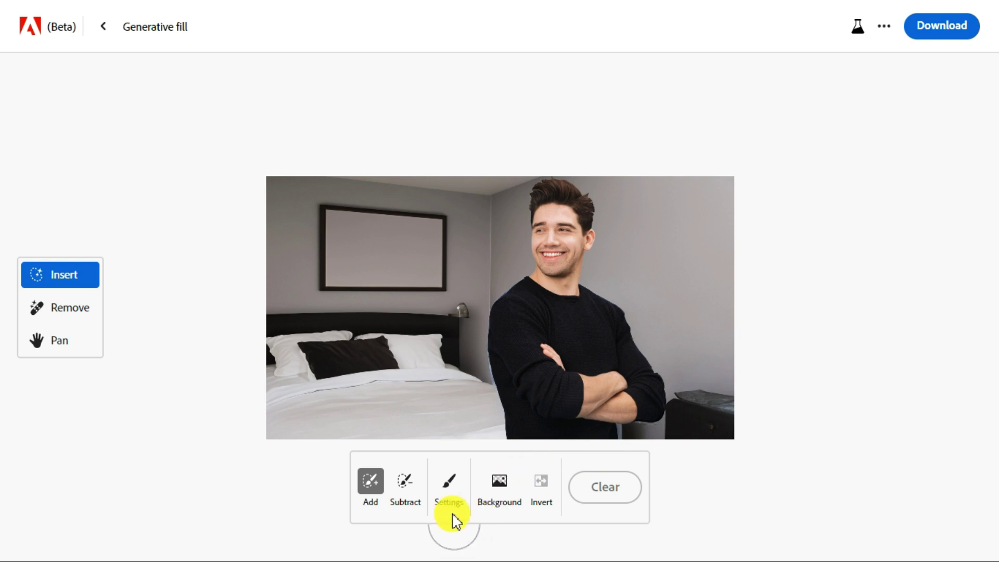
{"action": "left_click", "coordinate": [61, 314]}
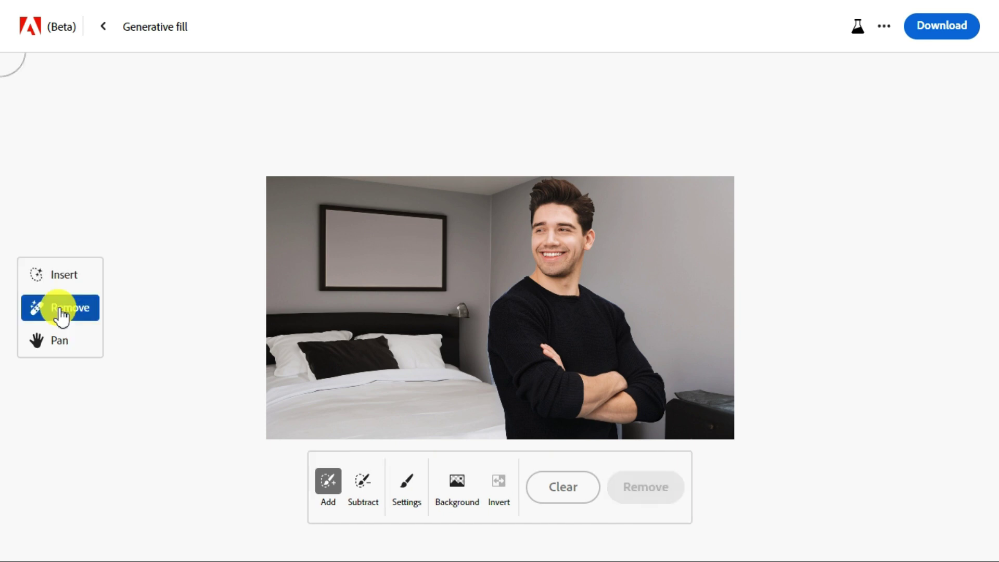
{"action": "left_click", "coordinate": [404, 492]}
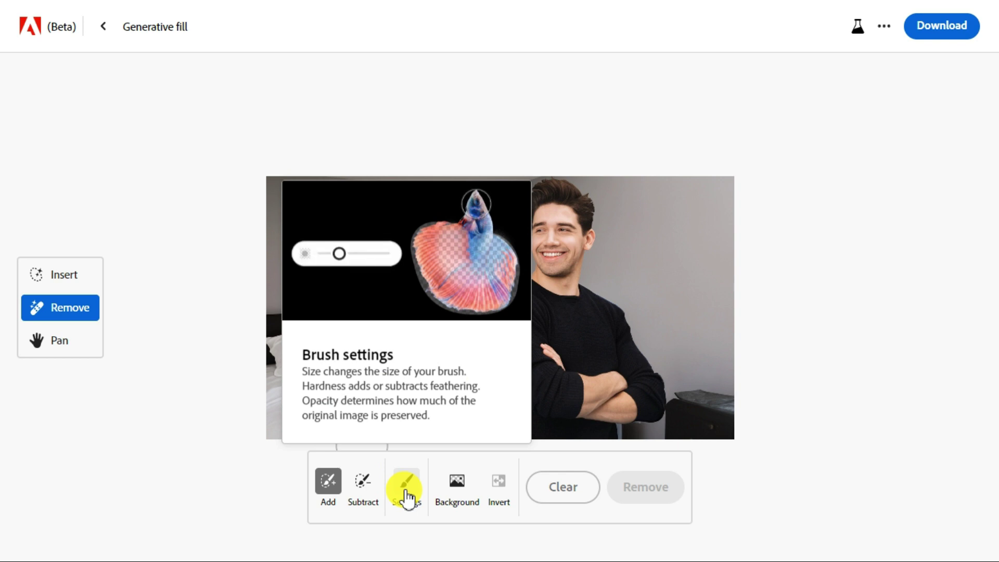
{"action": "left_click", "coordinate": [407, 497]}
{"action": "left_click_drag", "start_coordinate": [404, 336], "coordinate": [362, 341]}
{"action": "mouse_move", "coordinate": [512, 294]}
{"action": "left_mouse_down"}
{"action": "mouse_move", "coordinate": [497, 388]}
{"action": "mouse_move", "coordinate": [512, 433]}
{"action": "mouse_move", "coordinate": [616, 438]}
{"action": "mouse_move", "coordinate": [616, 426]}
{"action": "mouse_move", "coordinate": [525, 418]}
{"action": "mouse_move", "coordinate": [570, 427]}
{"action": "mouse_move", "coordinate": [576, 391]}
{"action": "mouse_move", "coordinate": [563, 375]}
{"action": "mouse_move", "coordinate": [528, 415]}
{"action": "mouse_move", "coordinate": [505, 310]}
{"action": "mouse_move", "coordinate": [495, 343]}
{"action": "mouse_move", "coordinate": [525, 284]}
{"action": "mouse_move", "coordinate": [578, 304]}
{"action": "mouse_move", "coordinate": [587, 288]}
{"action": "mouse_move", "coordinate": [574, 303]}
{"action": "mouse_move", "coordinate": [600, 299]}
{"action": "mouse_move", "coordinate": [666, 403]}
{"action": "mouse_move", "coordinate": [642, 422]}
{"action": "mouse_move", "coordinate": [632, 385]}
{"action": "mouse_move", "coordinate": [656, 412]}
{"action": "mouse_move", "coordinate": [619, 340]}
{"action": "mouse_move", "coordinate": [537, 300]}
{"action": "mouse_move", "coordinate": [611, 329]}
{"action": "mouse_move", "coordinate": [513, 326]}
{"action": "mouse_move", "coordinate": [533, 340]}
{"action": "mouse_move", "coordinate": [537, 366]}
{"action": "mouse_move", "coordinate": [552, 365]}
{"action": "mouse_move", "coordinate": [540, 387]}
{"action": "mouse_move", "coordinate": [521, 347]}
{"action": "mouse_move", "coordinate": [535, 335]}
{"action": "mouse_move", "coordinate": [593, 346]}
{"action": "mouse_move", "coordinate": [608, 367]}
{"action": "mouse_move", "coordinate": [569, 358]}
{"action": "mouse_move", "coordinate": [600, 361]}
{"action": "left_mouse_up"}
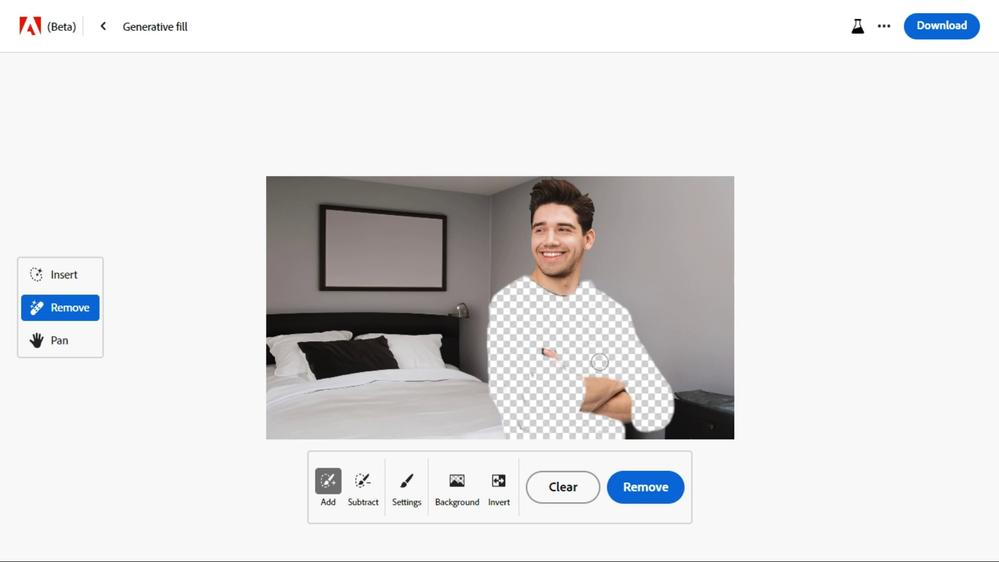
Step: Generate a 'White Shirt' fill in the sweater mask and keep the navy button-up variation
{"action": "left_click", "coordinate": [54, 284]}
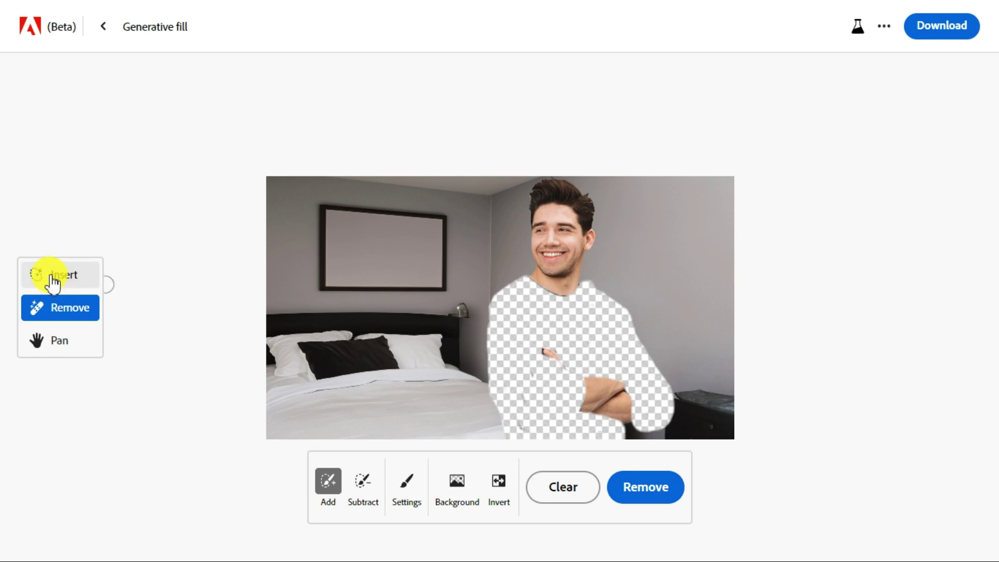
{"action": "left_click", "coordinate": [260, 500]}
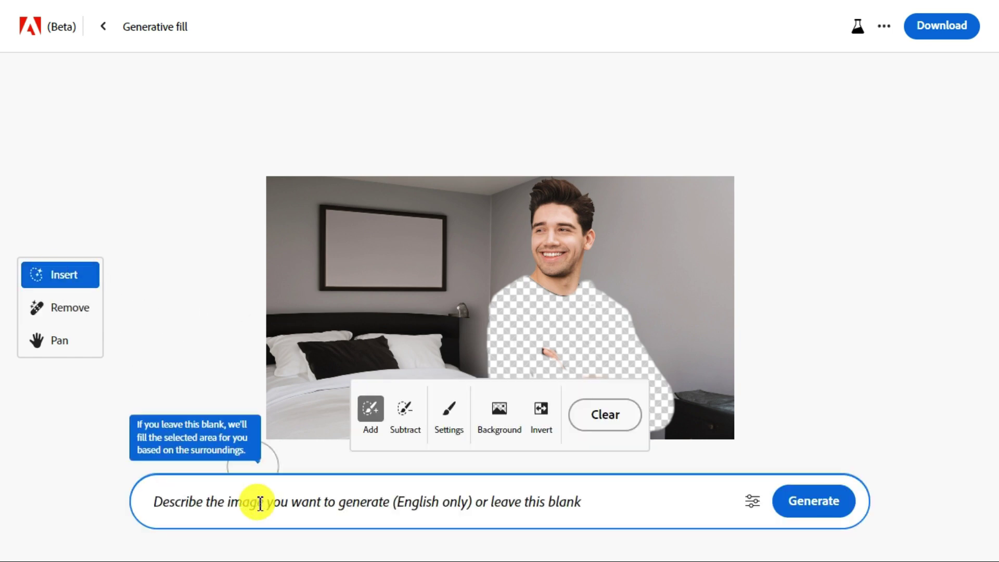
{"action": "type", "text": "White Shirt"}
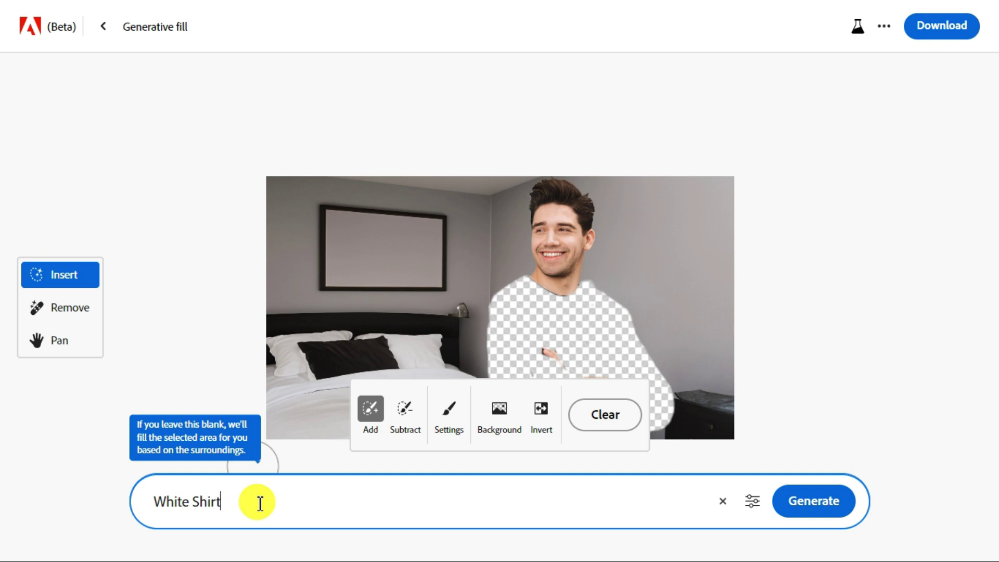
{"action": "left_click", "coordinate": [821, 501]}
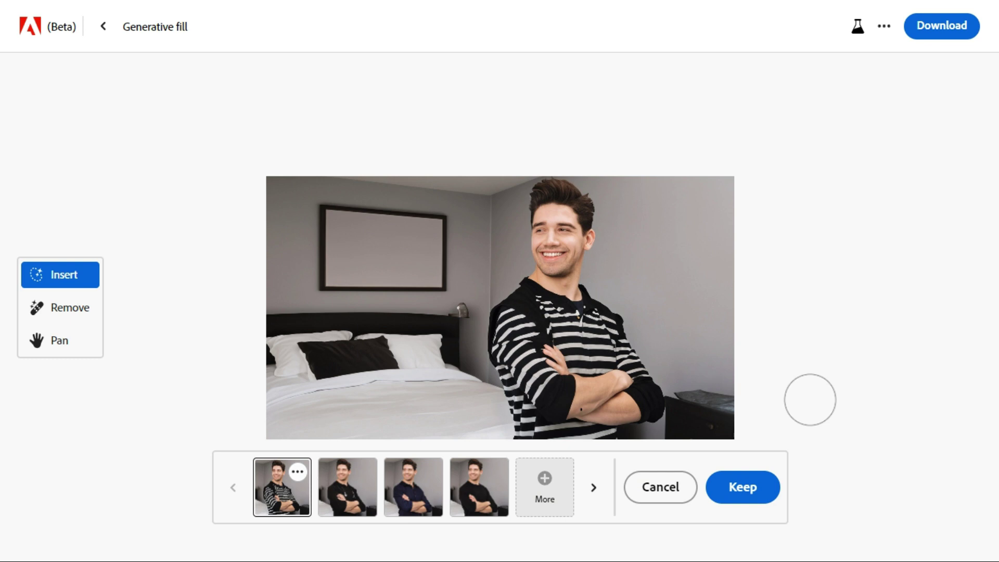
{"action": "left_click", "coordinate": [480, 477]}
{"action": "left_click", "coordinate": [279, 486]}
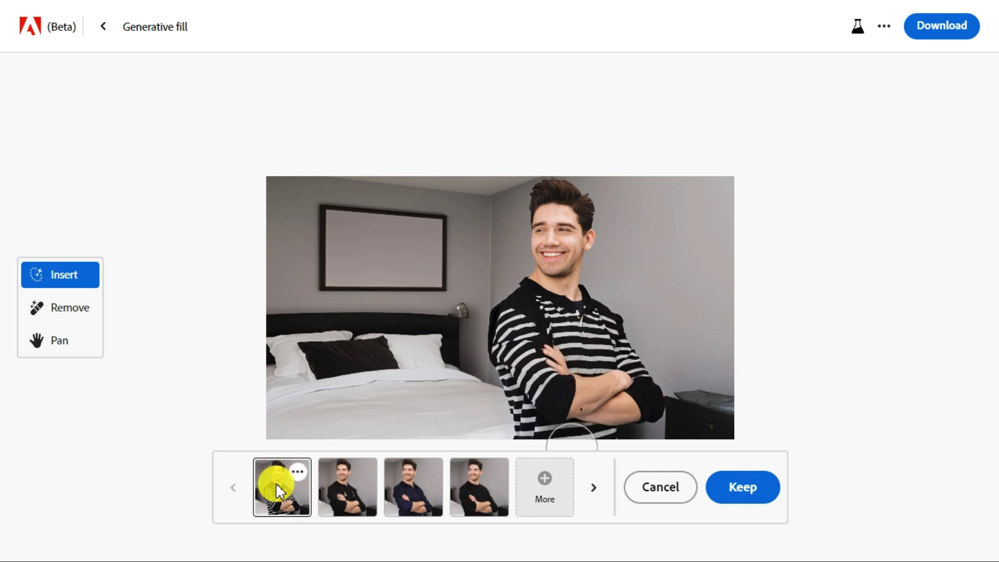
{"action": "left_click", "coordinate": [404, 488]}
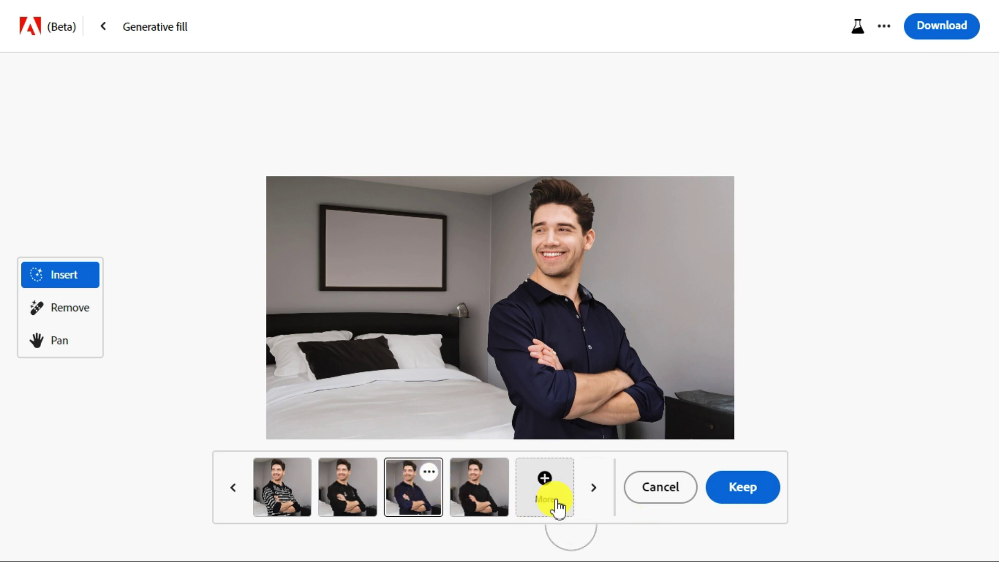
{"action": "left_click", "coordinate": [737, 495]}
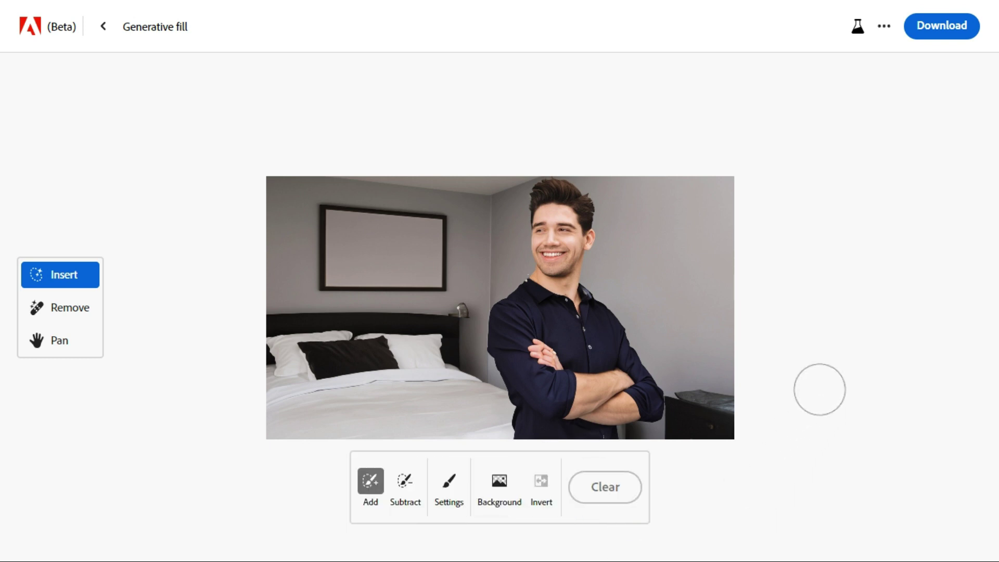
Step: Raise the Remove brush to 28% and mask the bare wall right of the man's head
{"action": "left_click", "coordinate": [74, 310]}
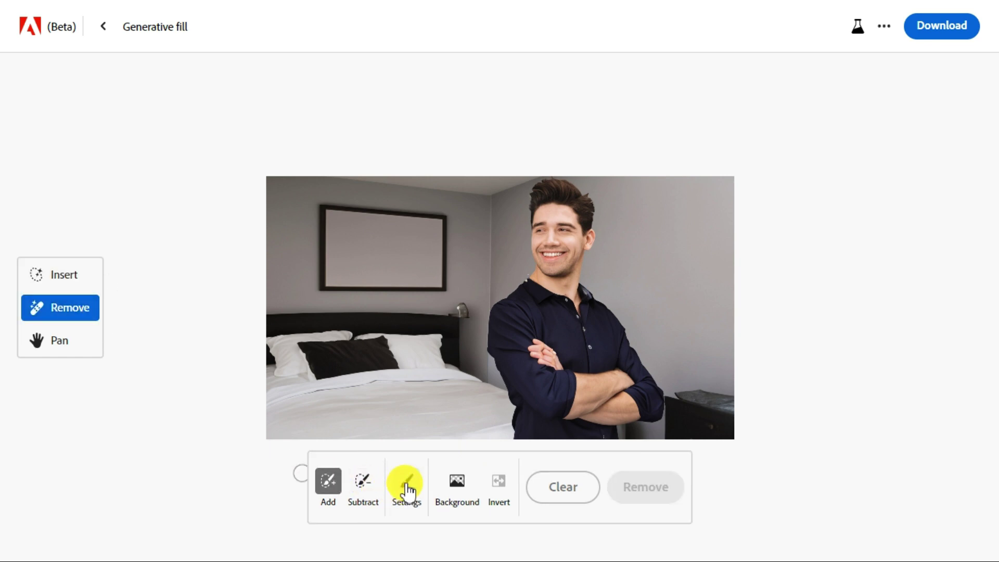
{"action": "left_click", "coordinate": [409, 490]}
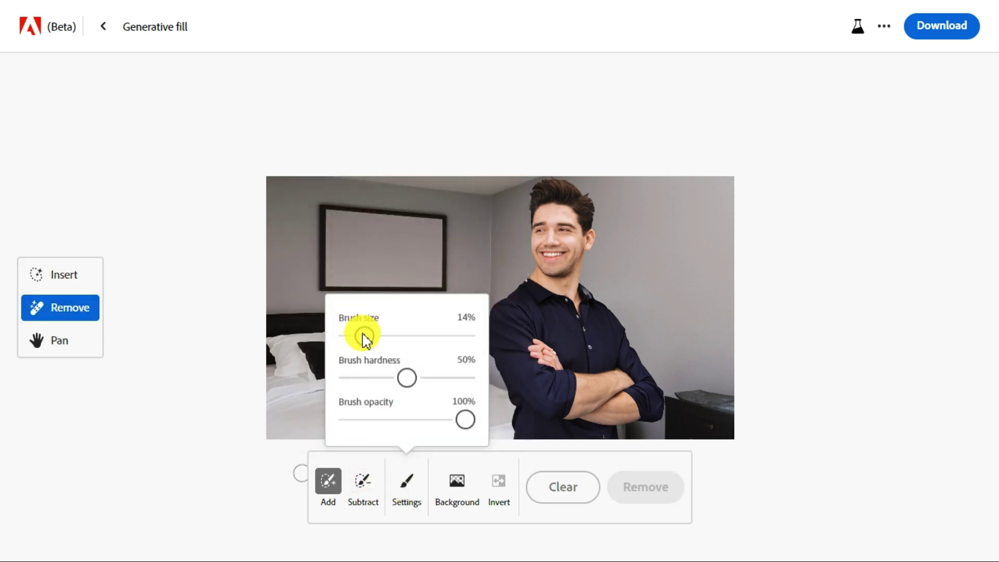
{"action": "left_click_drag", "start_coordinate": [363, 337], "coordinate": [382, 343]}
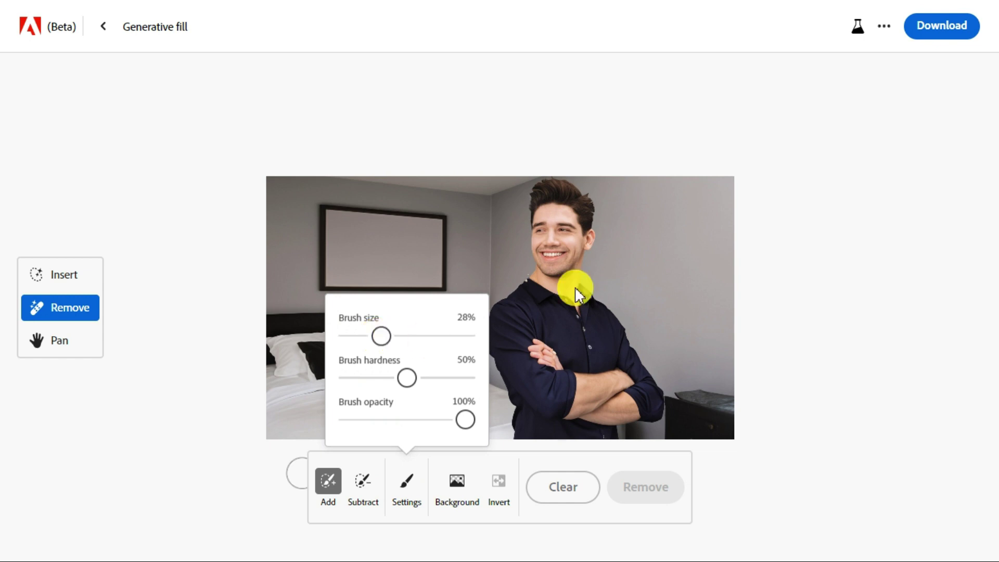
{"action": "left_click", "coordinate": [669, 227]}
{"action": "mouse_move", "coordinate": [663, 224]}
{"action": "left_mouse_down"}
{"action": "mouse_move", "coordinate": [652, 266]}
{"action": "mouse_move", "coordinate": [666, 278]}
{"action": "mouse_move", "coordinate": [692, 277]}
{"action": "mouse_move", "coordinate": [703, 262]}
{"action": "mouse_move", "coordinate": [679, 222]}
{"action": "mouse_move", "coordinate": [660, 228]}
{"action": "mouse_move", "coordinate": [681, 261]}
{"action": "left_mouse_up"}
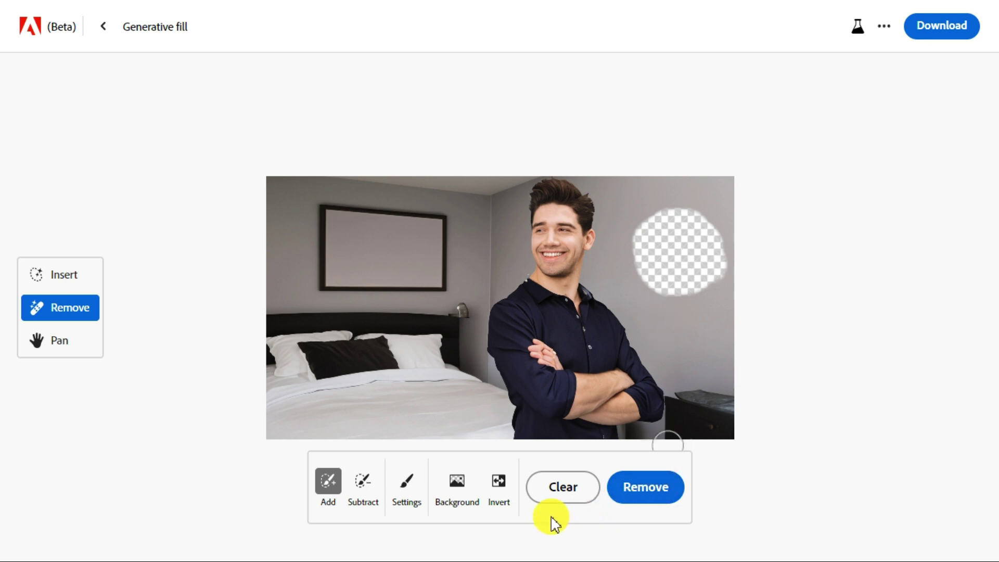
Step: Generate wall clock options in the masked patch and keep the fourth, a white numbered clock
{"action": "left_click", "coordinate": [75, 283]}
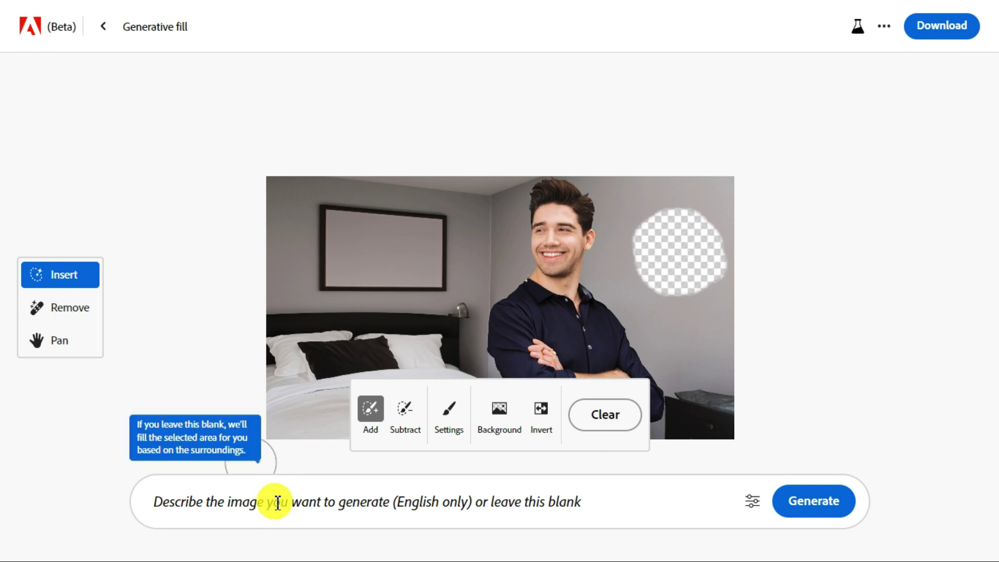
{"action": "left_click", "coordinate": [277, 502]}
{"action": "type", "text": "Wall"}
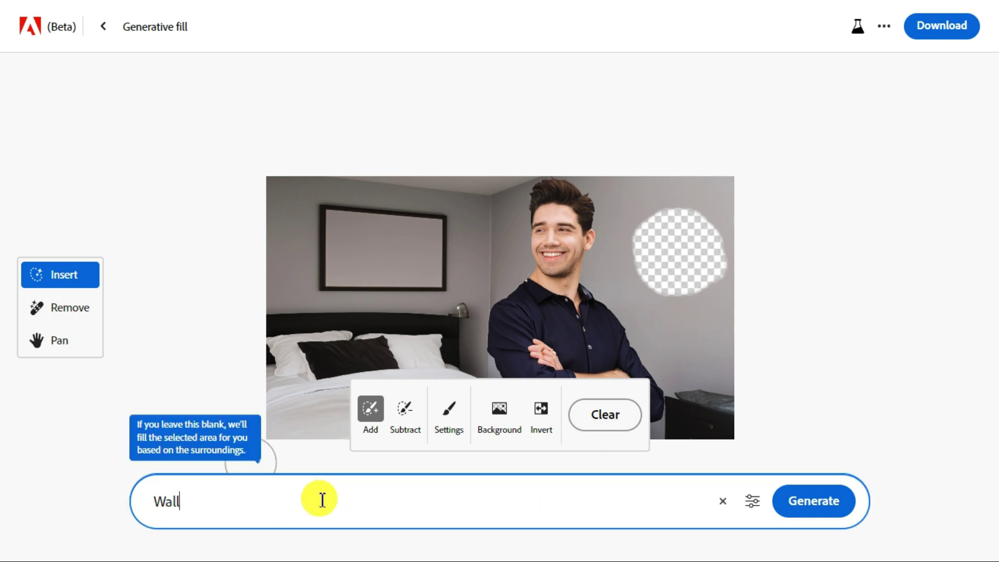
{"action": "type", "text": " Cock"}
{"action": "left_click", "coordinate": [786, 501]}
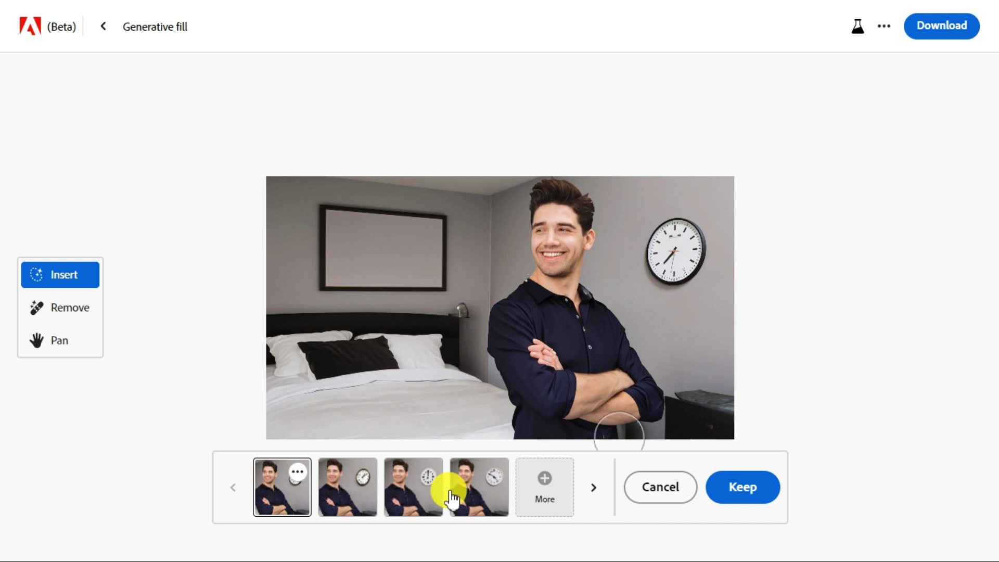
{"action": "left_click", "coordinate": [357, 500]}
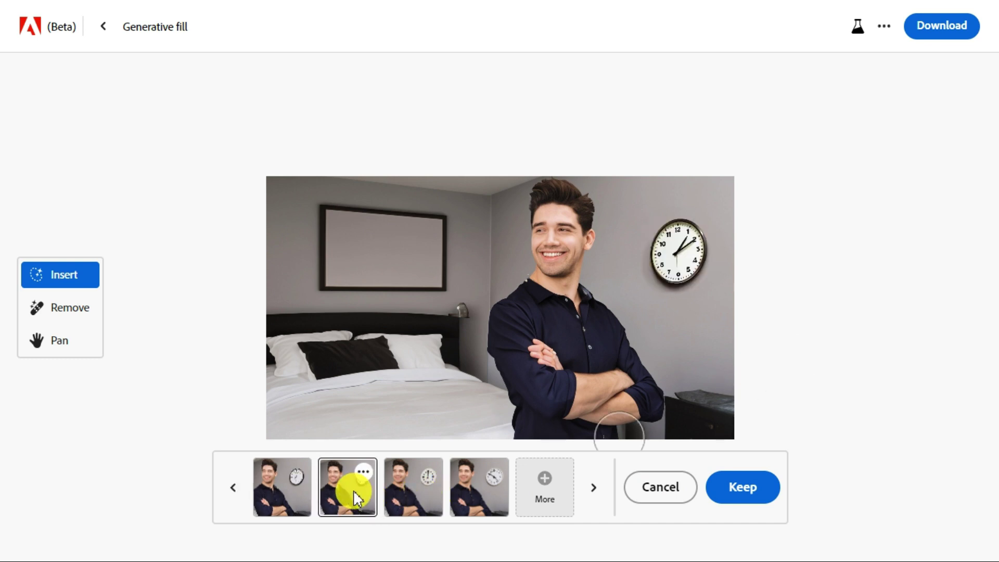
{"action": "left_click", "coordinate": [415, 491]}
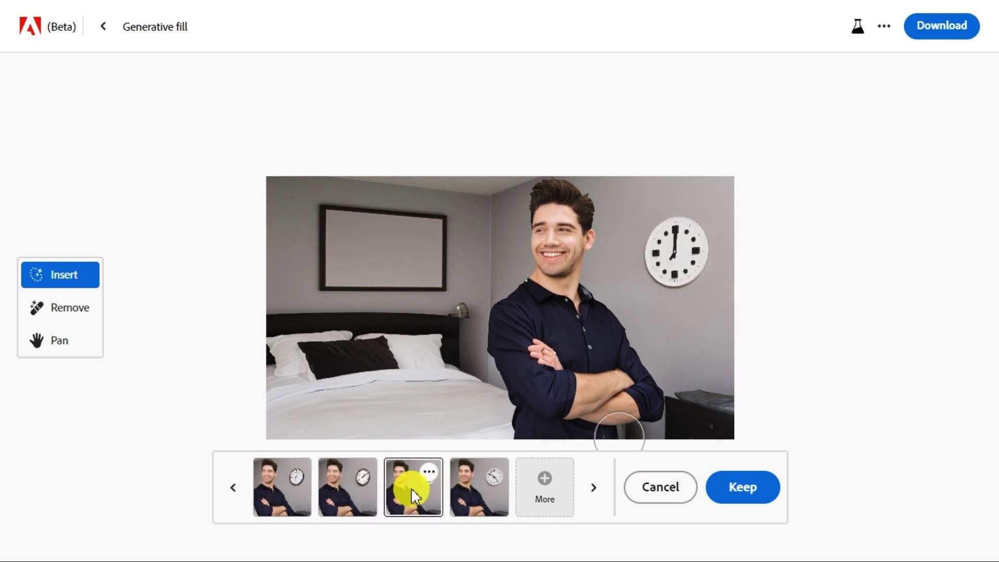
{"action": "left_click", "coordinate": [489, 489]}
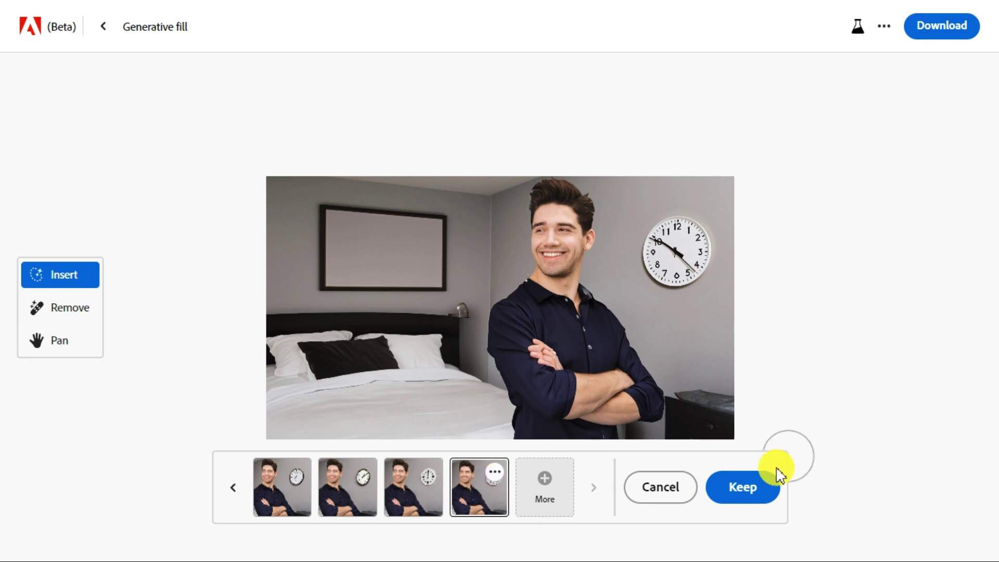
{"action": "left_click", "coordinate": [749, 489]}
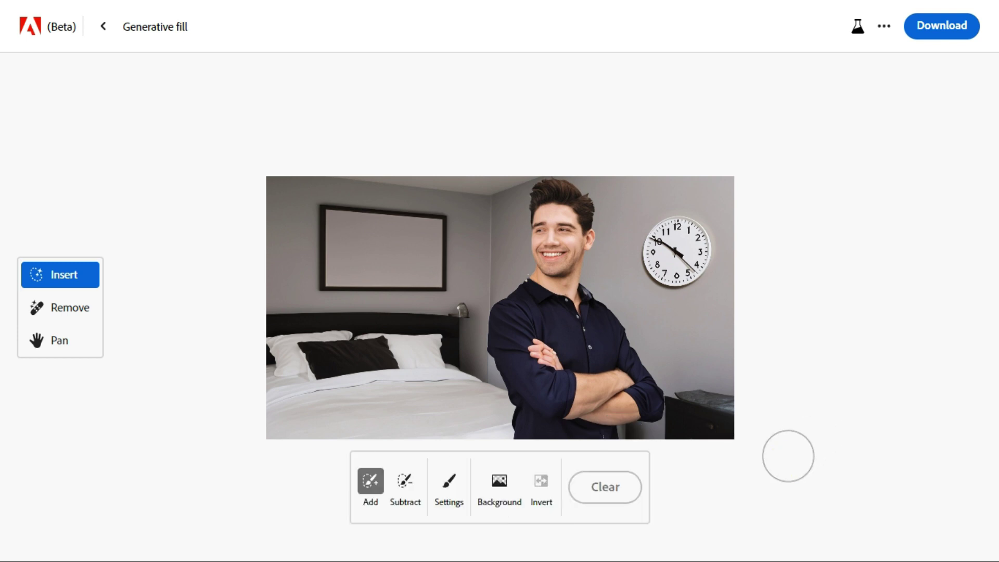
Step: Lower the Remove brush to 11% and mask the inside of the picture frame above the bed
{"action": "left_click", "coordinate": [61, 312]}
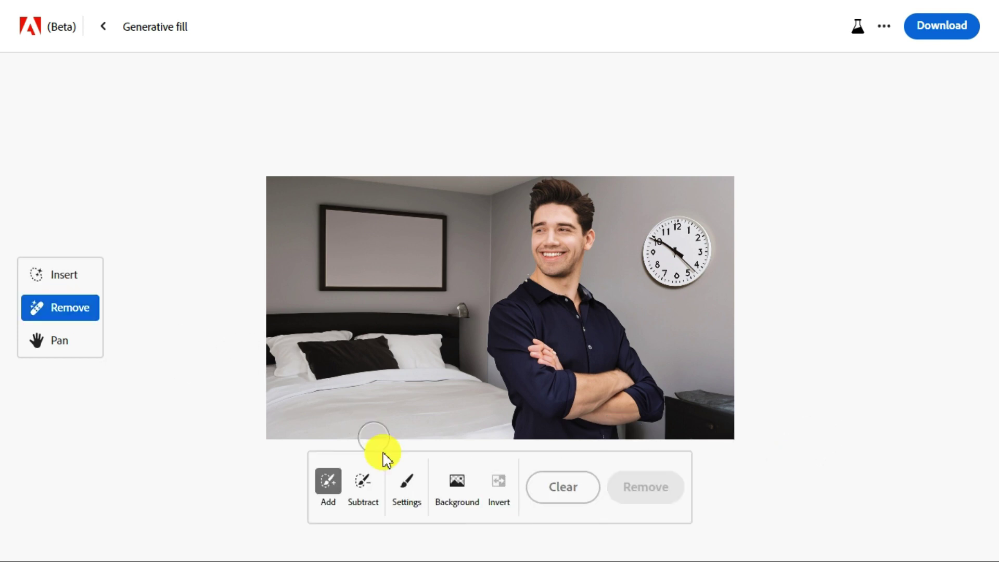
{"action": "left_click", "coordinate": [407, 489]}
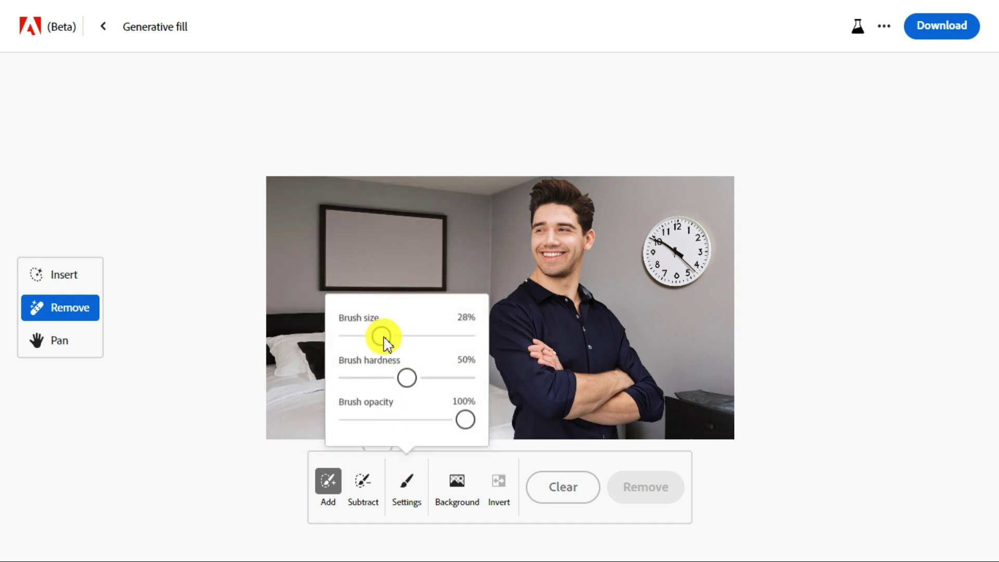
{"action": "left_click_drag", "start_coordinate": [385, 340], "coordinate": [360, 342]}
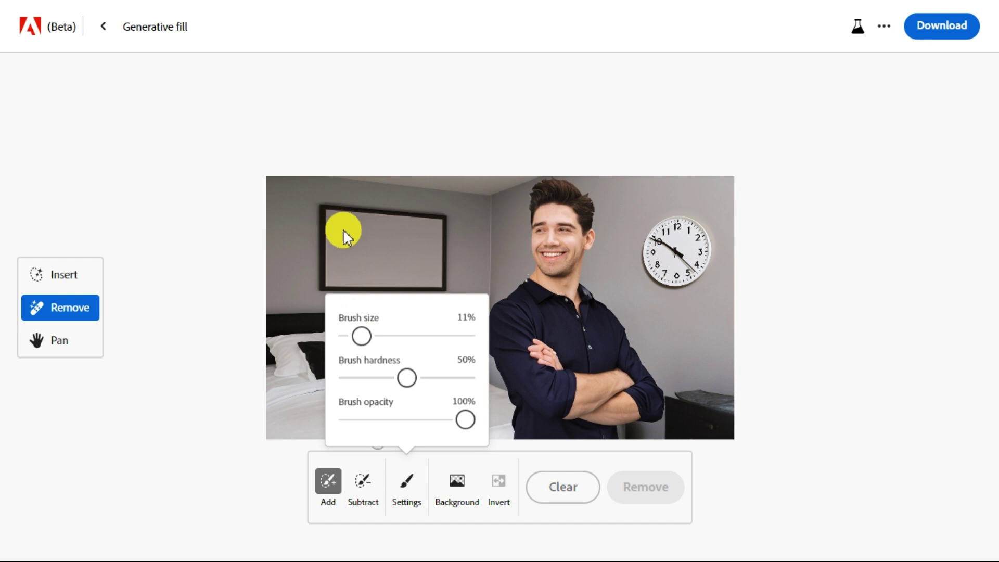
{"action": "left_click", "coordinate": [338, 214]}
{"action": "mouse_move", "coordinate": [331, 214]}
{"action": "left_mouse_down"}
{"action": "mouse_move", "coordinate": [422, 224]}
{"action": "mouse_move", "coordinate": [438, 250]}
{"action": "mouse_move", "coordinate": [433, 277]}
{"action": "mouse_move", "coordinate": [337, 281]}
{"action": "mouse_move", "coordinate": [331, 228]}
{"action": "mouse_move", "coordinate": [425, 238]}
{"action": "mouse_move", "coordinate": [347, 244]}
{"action": "mouse_move", "coordinate": [353, 273]}
{"action": "mouse_move", "coordinate": [423, 265]}
{"action": "mouse_move", "coordinate": [415, 255]}
{"action": "mouse_move", "coordinate": [348, 269]}
{"action": "mouse_move", "coordinate": [337, 216]}
{"action": "mouse_move", "coordinate": [384, 223]}
{"action": "mouse_move", "coordinate": [393, 289]}
{"action": "left_mouse_up"}
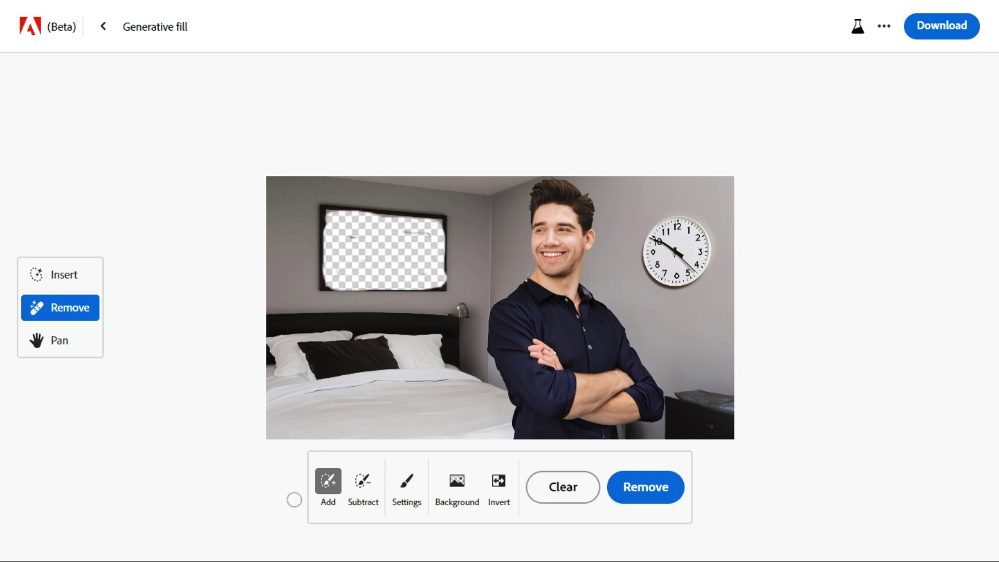
Step: Generate 'Scenery' inside the frame and keep the second variation, a sky-and-valley landscape
{"action": "left_click", "coordinate": [60, 274]}
{"action": "left_click", "coordinate": [243, 499]}
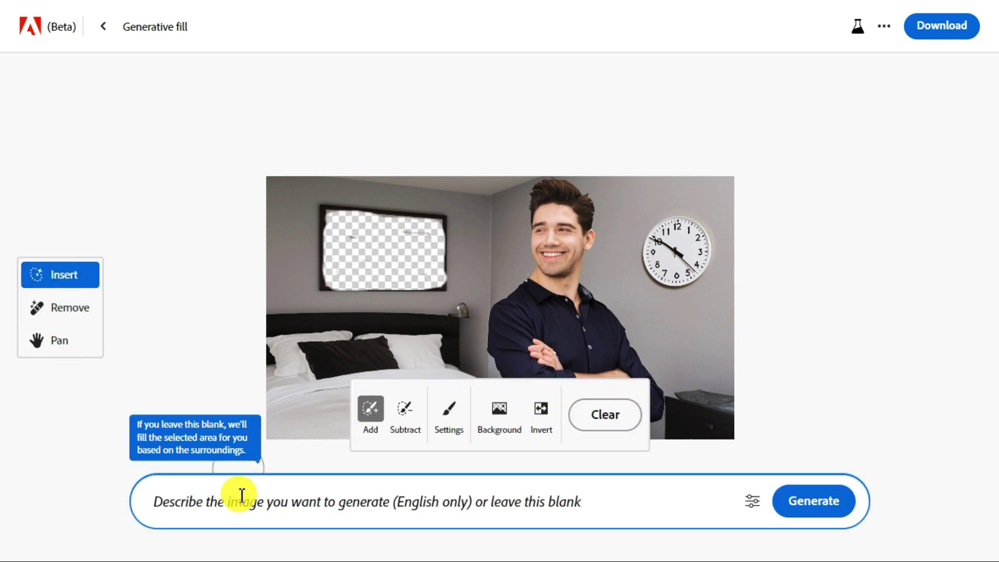
{"action": "type", "text": "Scenery"}
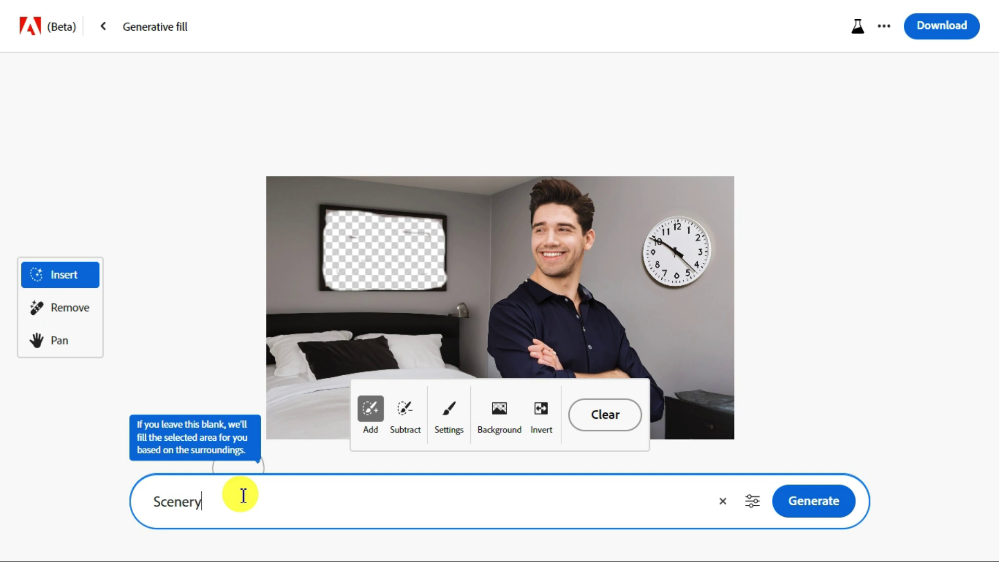
{"action": "left_click", "coordinate": [803, 502]}
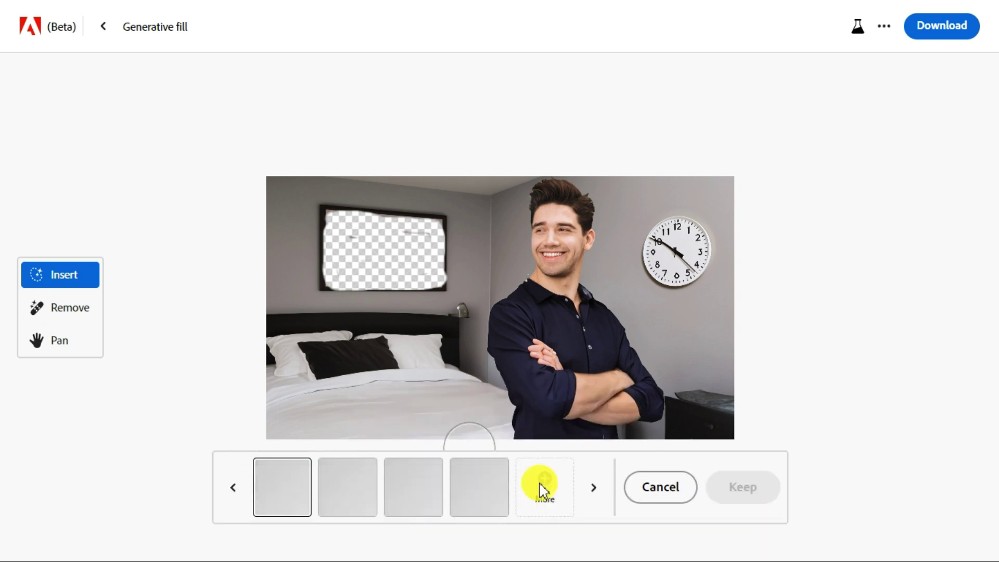
{"action": "left_click", "coordinate": [336, 479]}
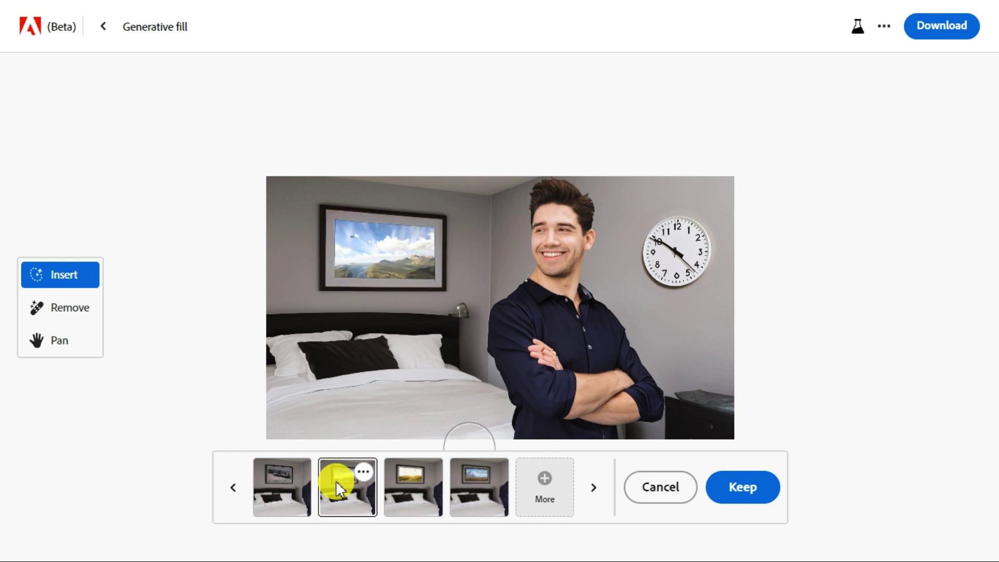
{"action": "left_click", "coordinate": [411, 481]}
{"action": "left_click", "coordinate": [473, 479]}
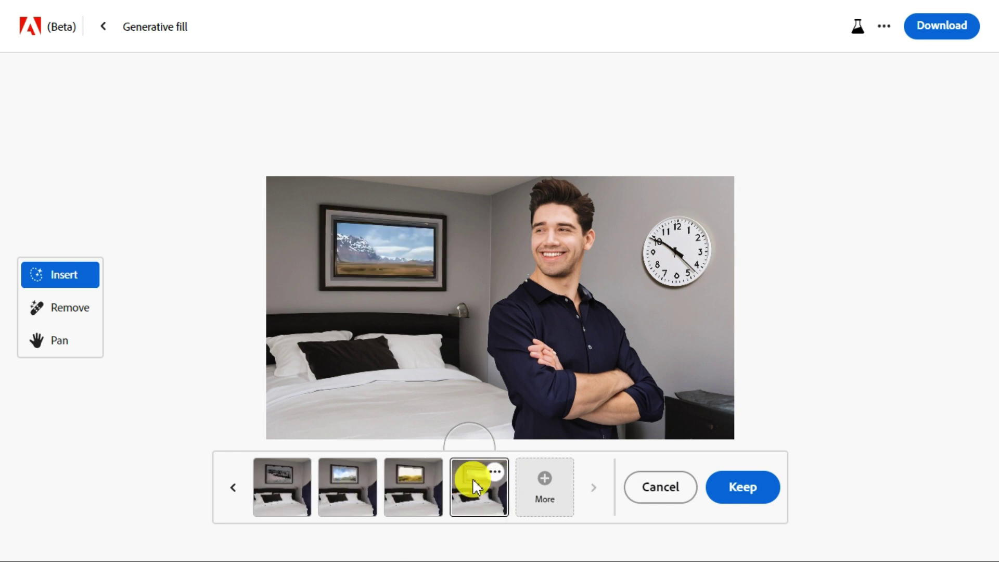
{"action": "left_click", "coordinate": [353, 487]}
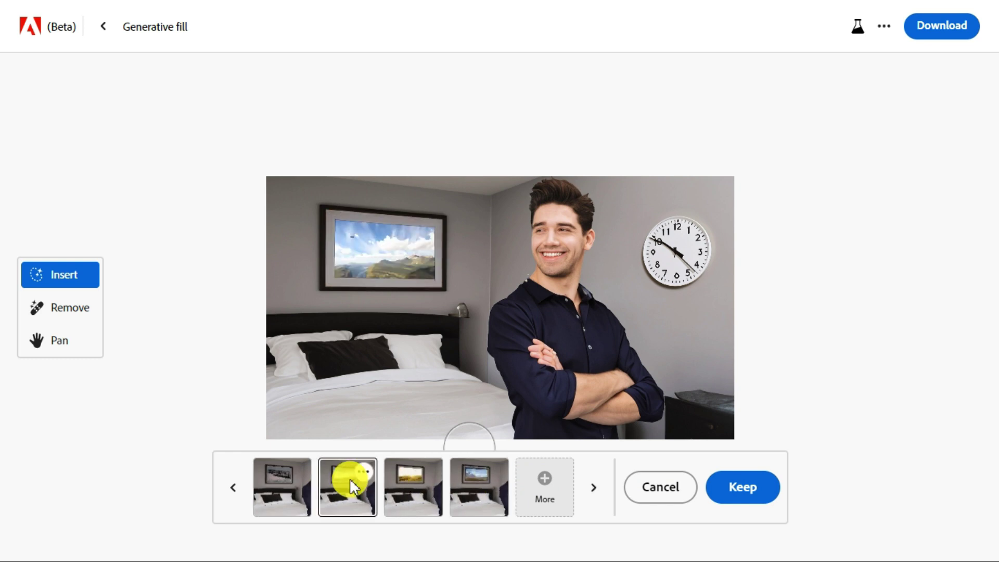
{"action": "left_click", "coordinate": [748, 489]}
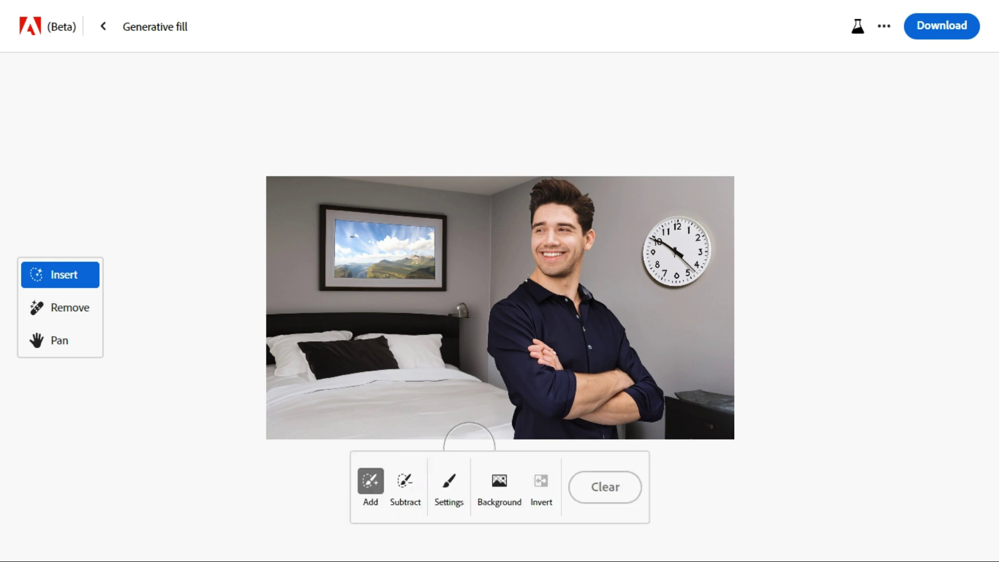
Step: Download the finished bedroom image with Content Credentials marking it as Firefly AI-generated
{"action": "left_click", "coordinate": [936, 33]}
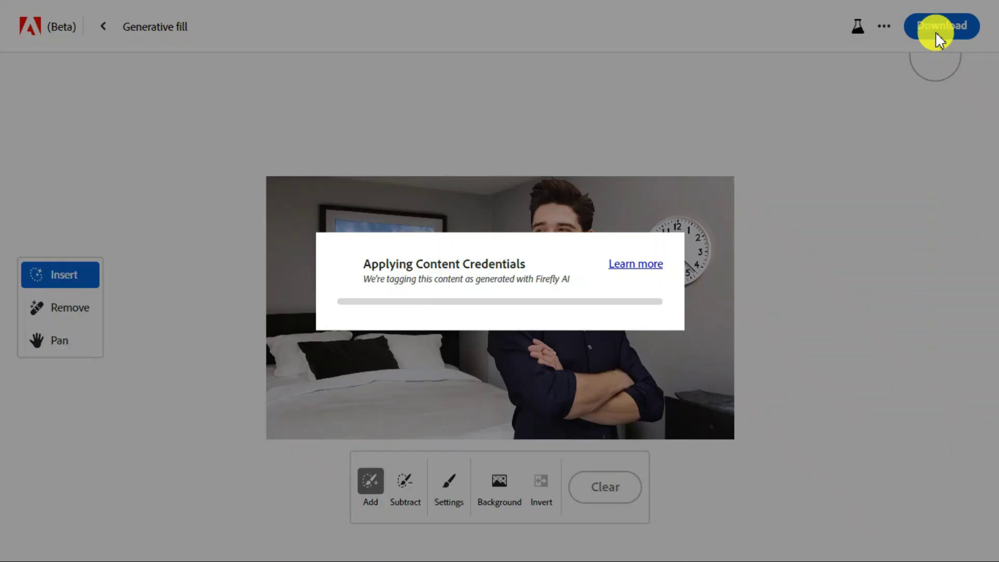